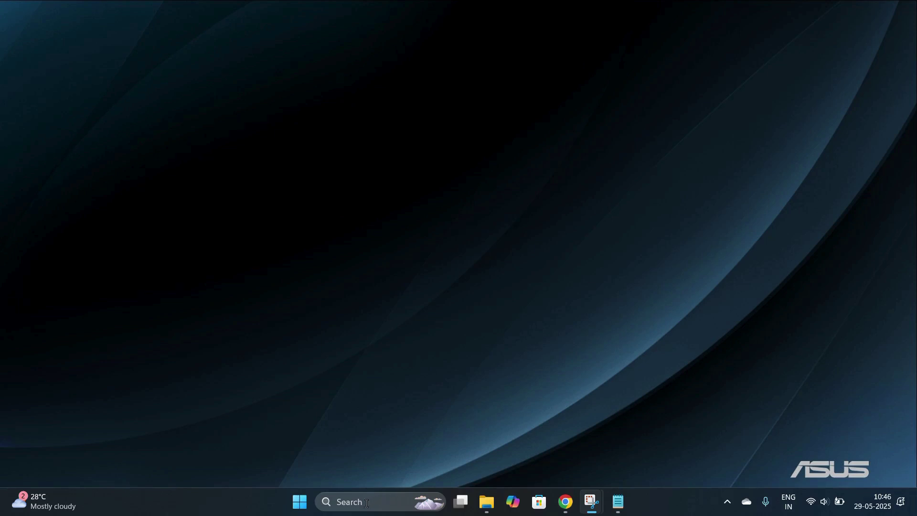
- Find System Information through Windows Search with 'system inf' and open it
{"action": "left_click", "coordinate": [360, 507]}
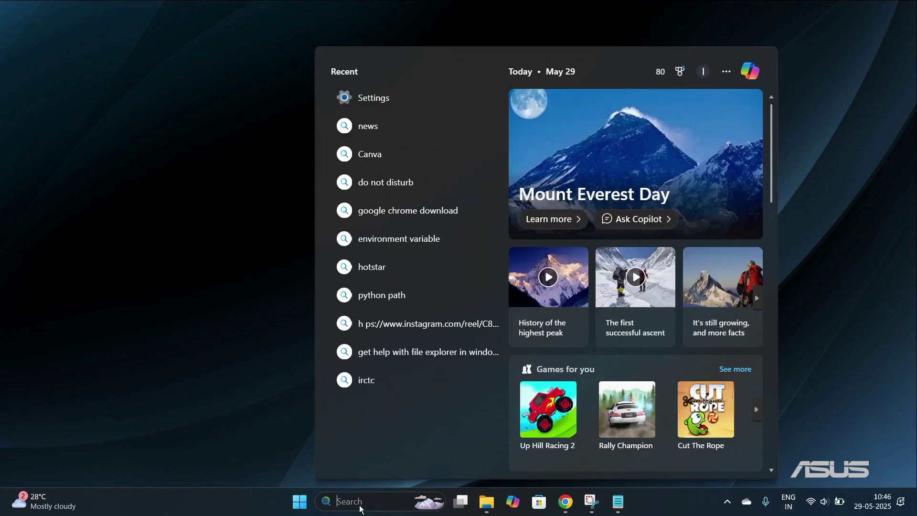
{"action": "type", "text": "system"}
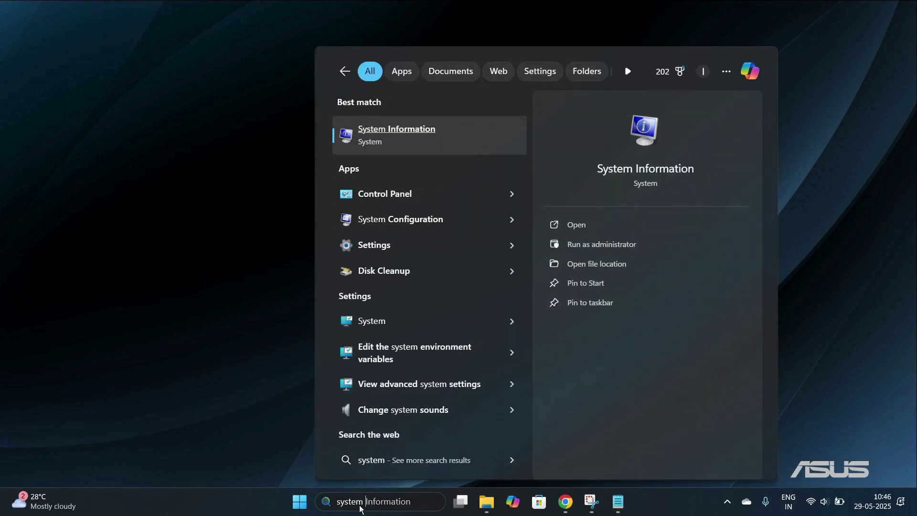
{"action": "type", "text": " inf"}
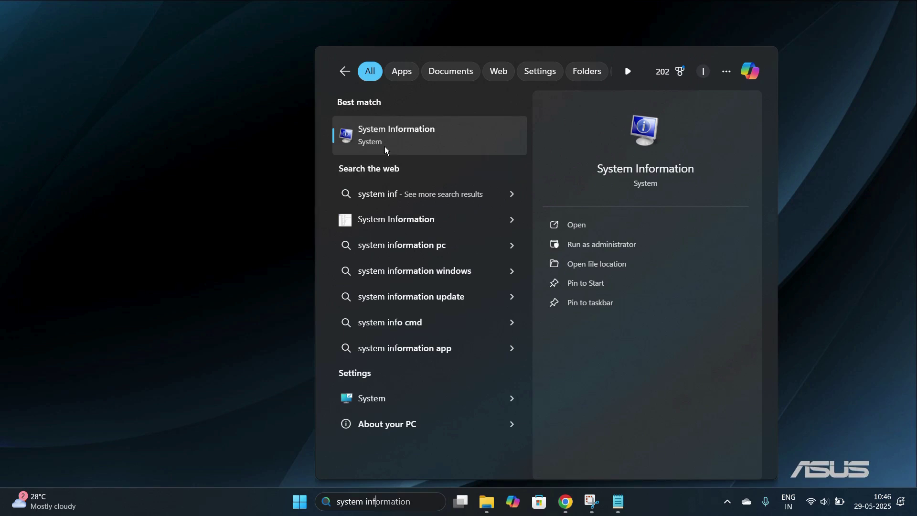
{"action": "left_click", "coordinate": [415, 139]}
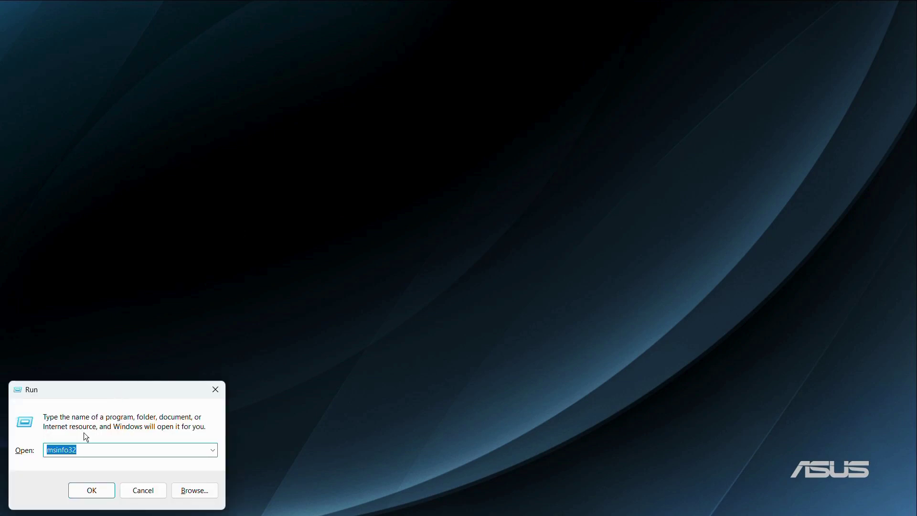
{"action": "type", "text": "msinfo32"}
- Run msinfo32 from the Run dialog to show the System Summary
{"action": "left_click", "coordinate": [95, 490]}
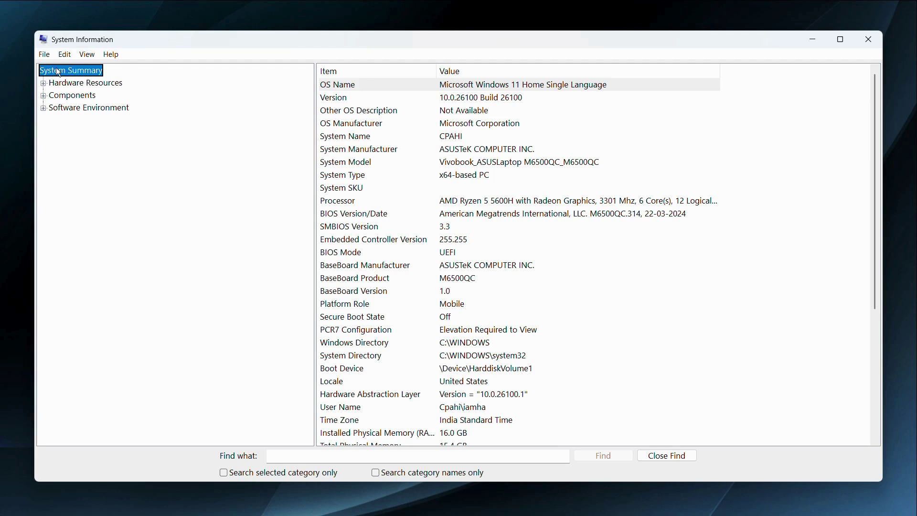
- Maximize System Information and highlight the BaseBoard Manufacturer, Product and Version rows repeatedly
{"action": "left_click", "coordinate": [842, 47]}
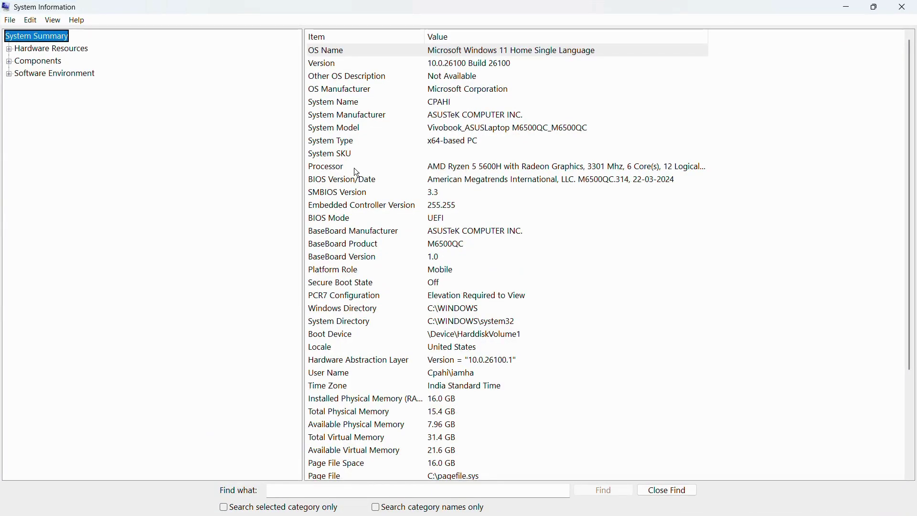
{"action": "left_click", "coordinate": [309, 233]}
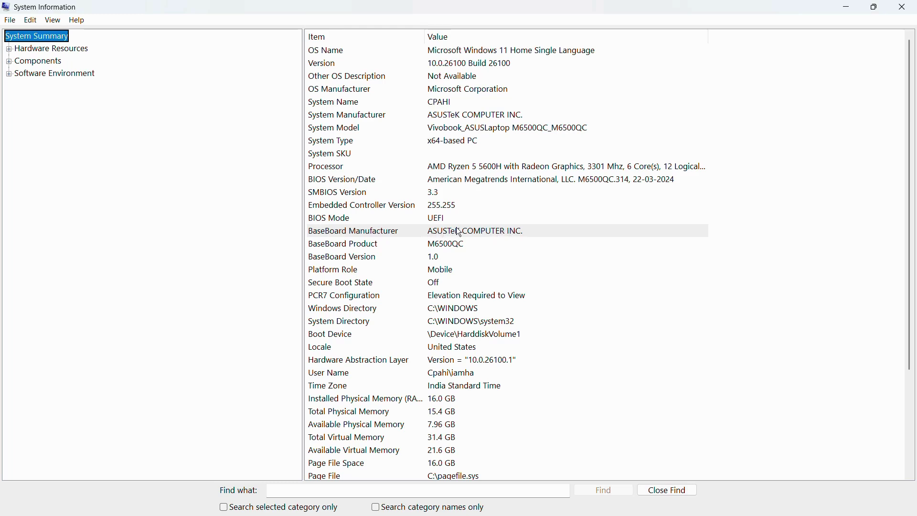
{"action": "left_click", "coordinate": [358, 247]}
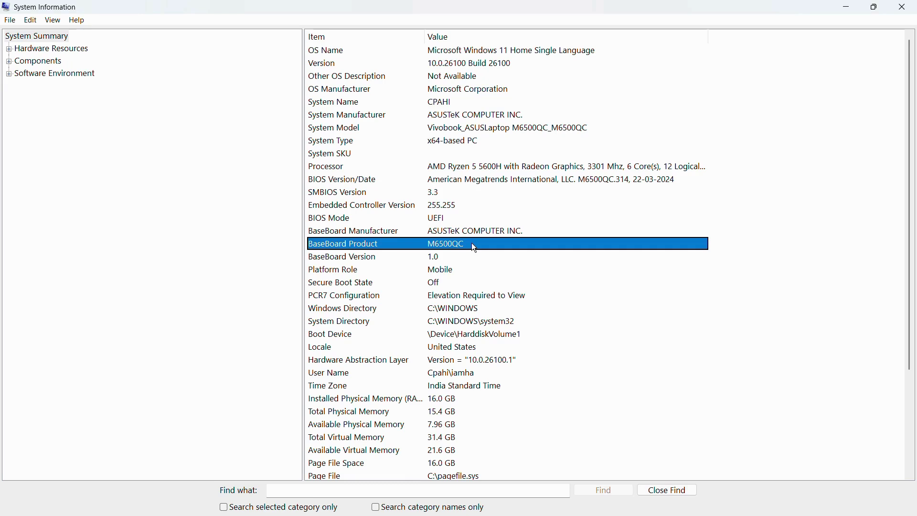
{"action": "left_click", "coordinate": [345, 259]}
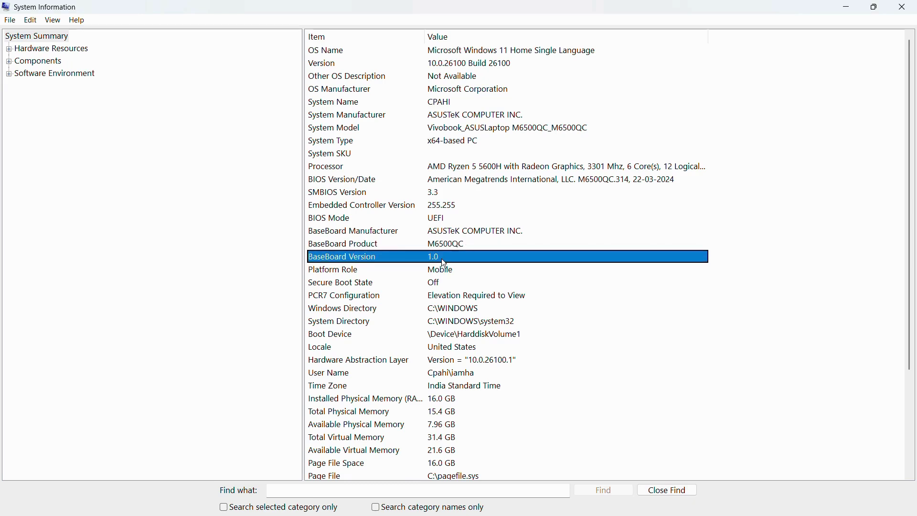
{"action": "left_click", "coordinate": [439, 235]}
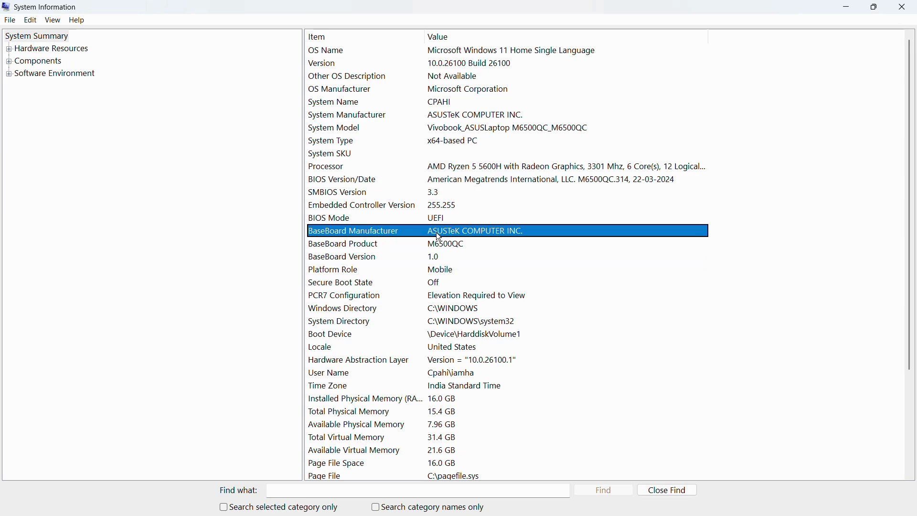
{"action": "left_click", "coordinate": [433, 247]}
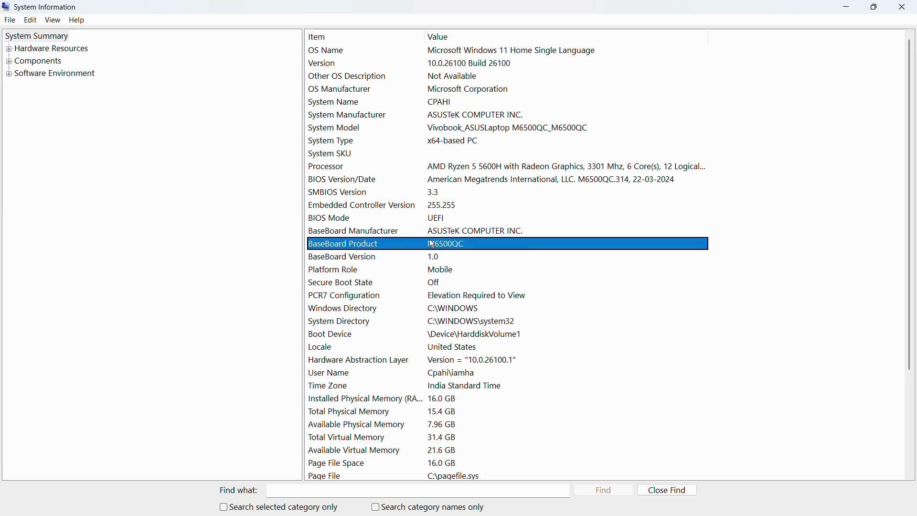
{"action": "left_click", "coordinate": [432, 256]}
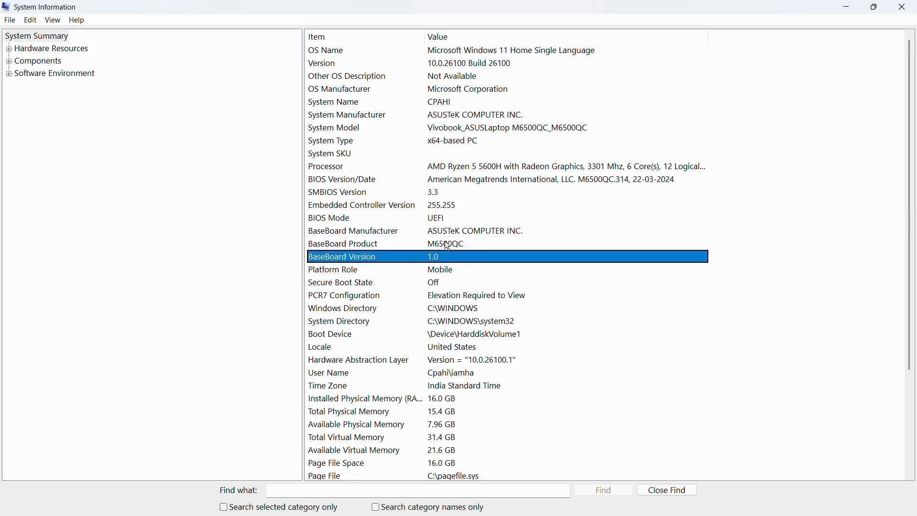
{"action": "left_click", "coordinate": [456, 233]}
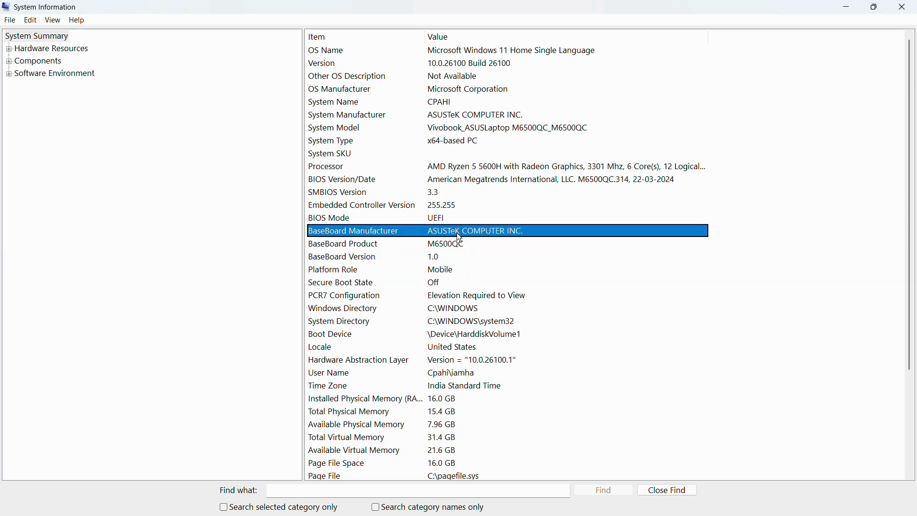
{"action": "left_click", "coordinate": [435, 244]}
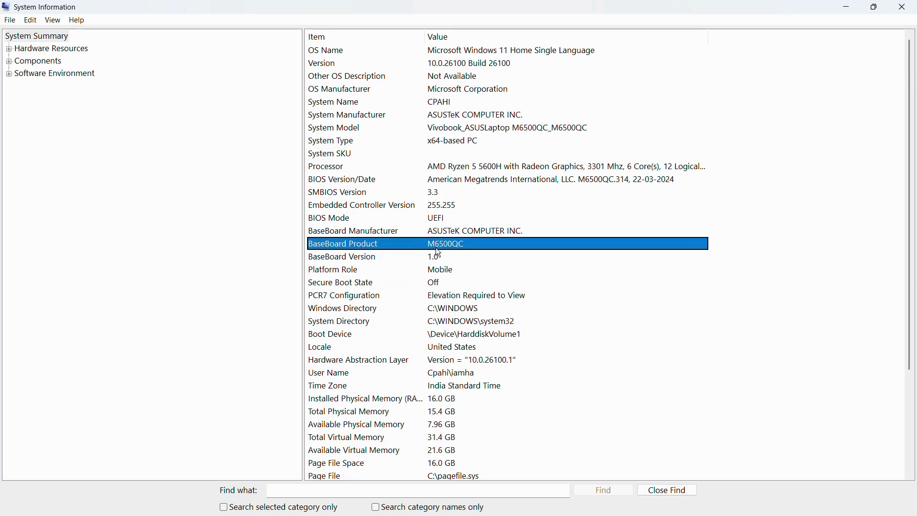
{"action": "left_click", "coordinate": [430, 256]}
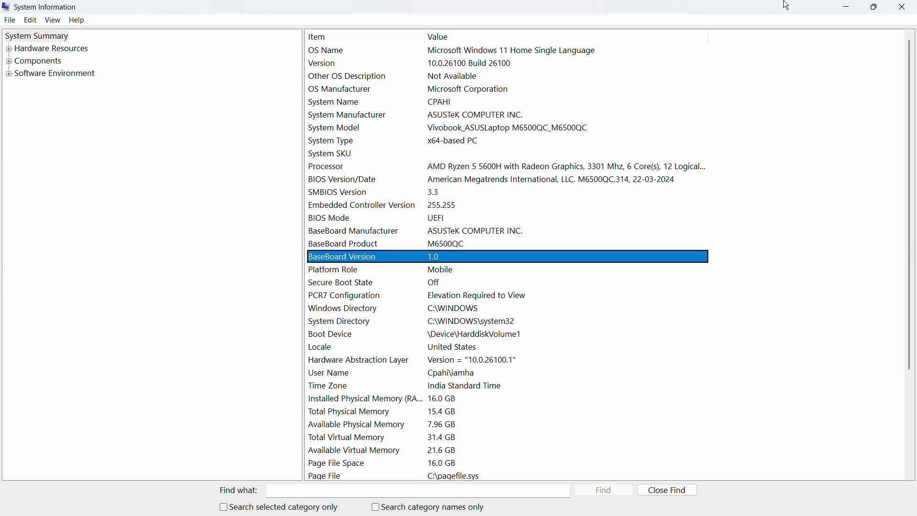
- Minimize System Information, then launch Command Prompt by searching for 'cmd'
{"action": "left_click", "coordinate": [845, 7]}
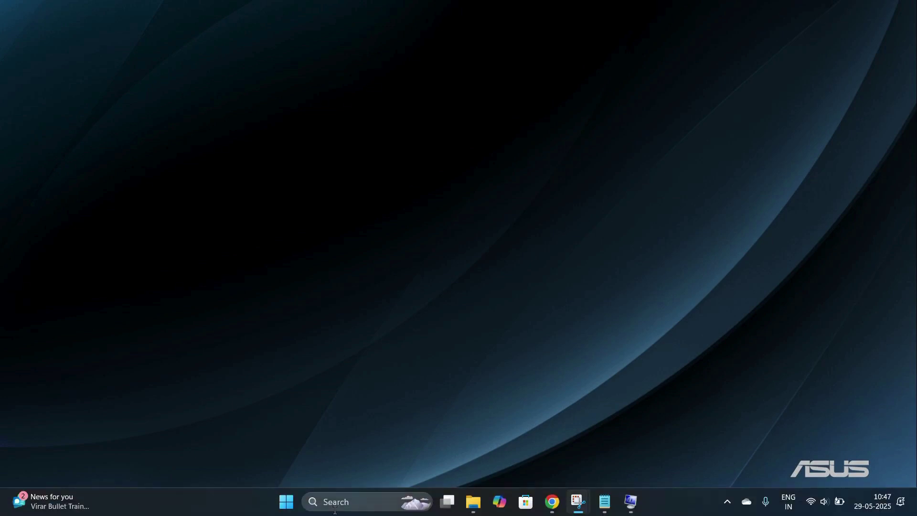
{"action": "left_click", "coordinate": [325, 504]}
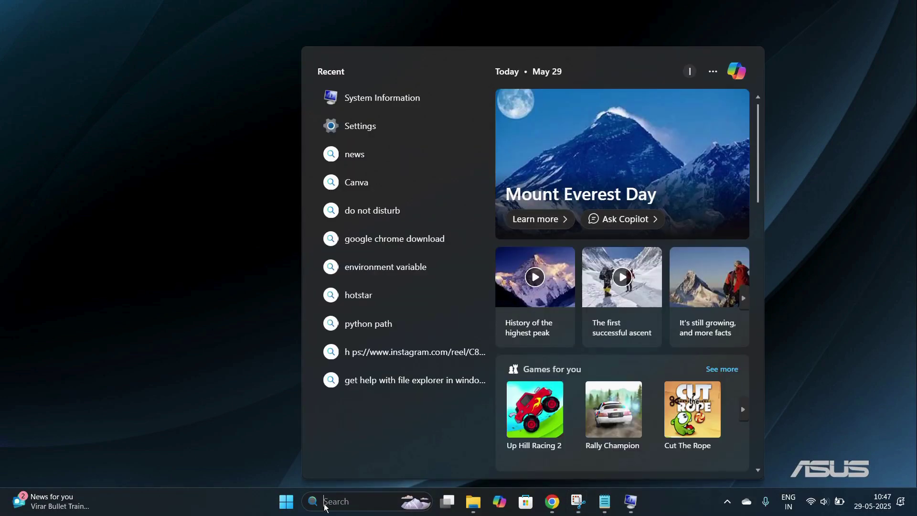
{"action": "type", "text": "canvamd"}
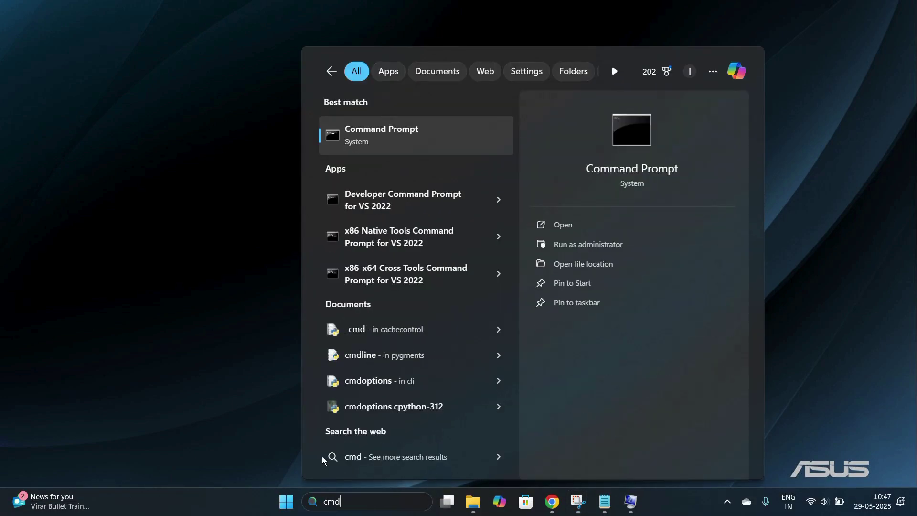
{"action": "left_click", "coordinate": [368, 138]}
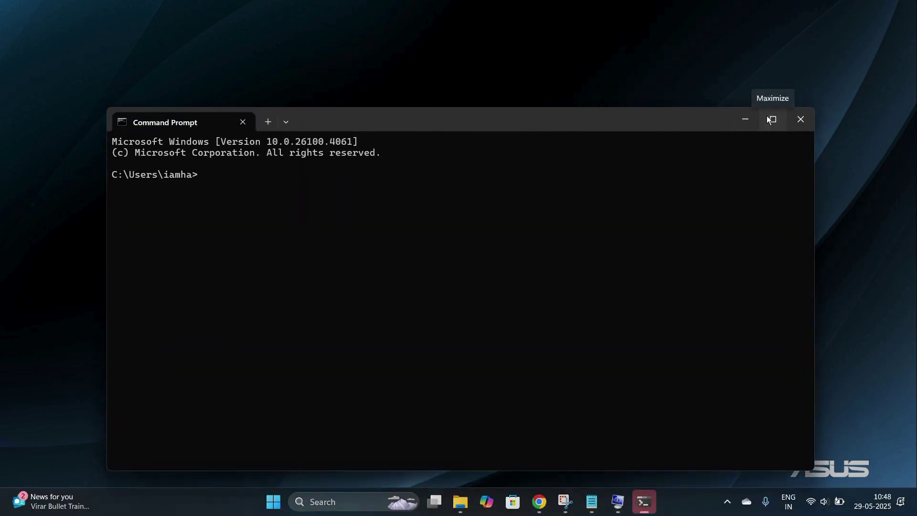
- Maximize Command Prompt and run 'wmic baseboard get product, manufacturer, version, serialnumber'
{"action": "left_click", "coordinate": [767, 117]}
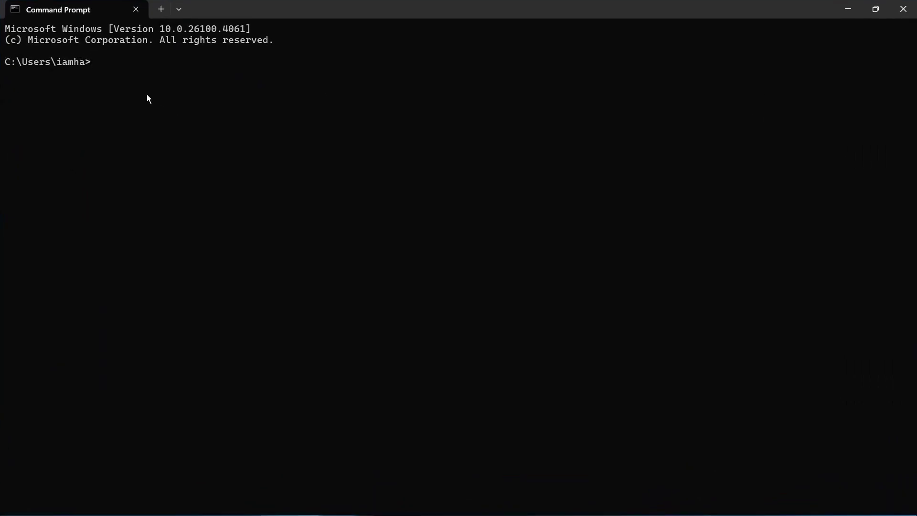
{"action": "type", "text": "wmic baseboard get product, manufacturer, version, serialnumber"}
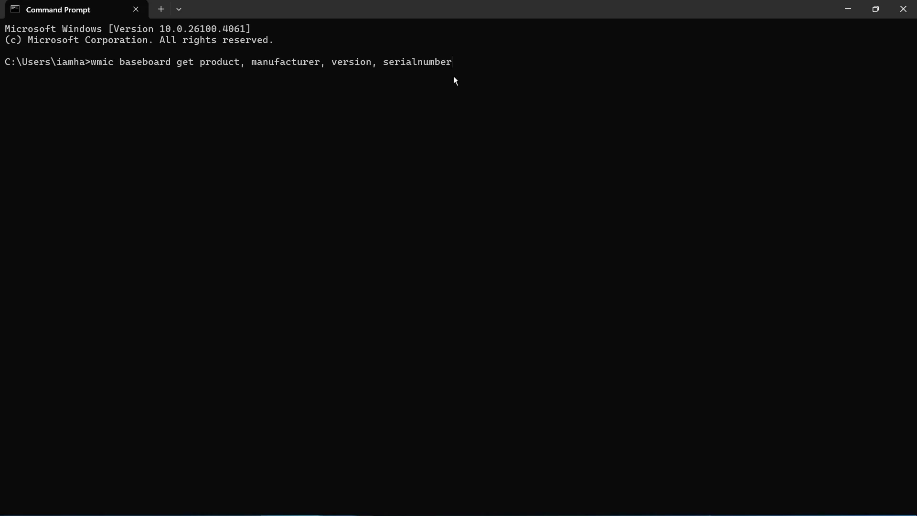
{"action": "key", "text": "Return"}
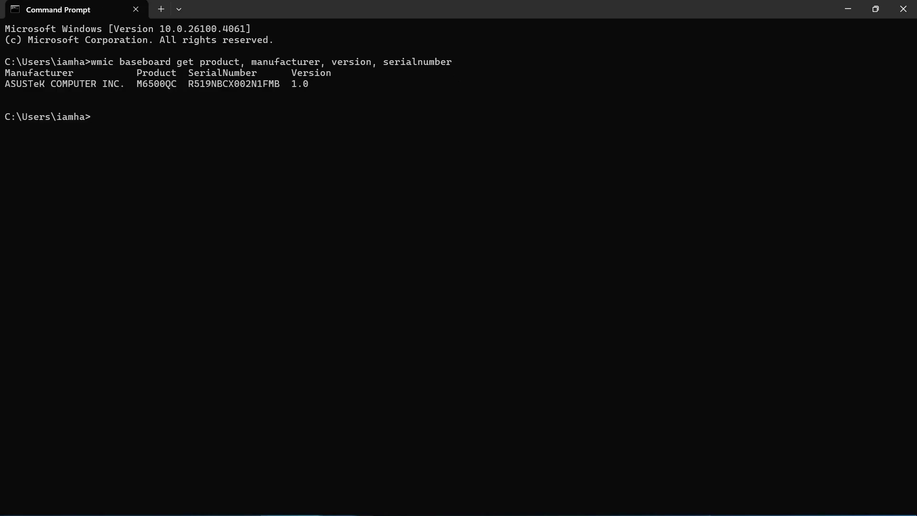